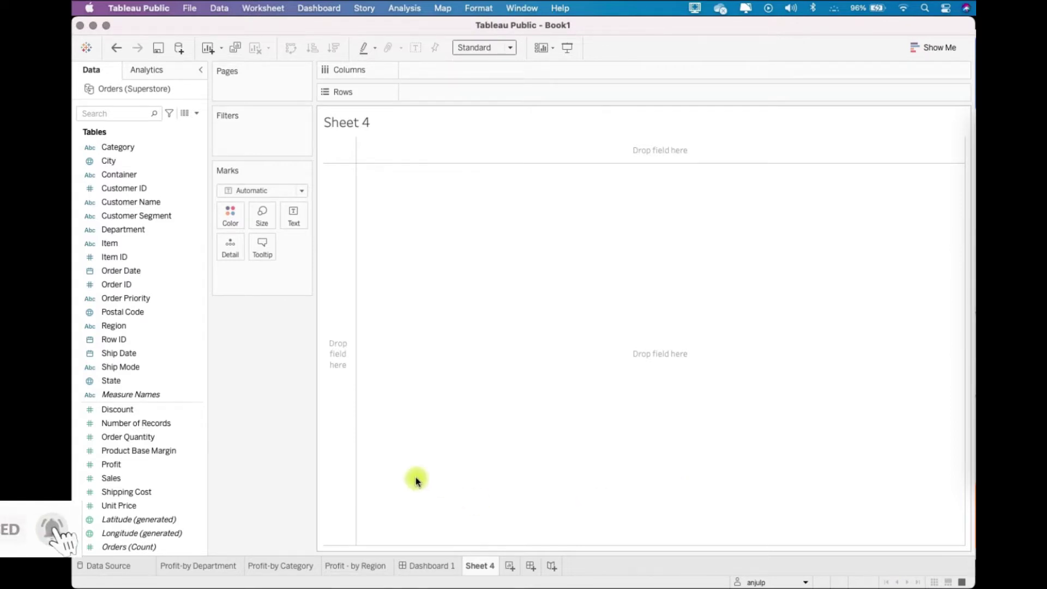
Step: Present Dashboard 1 full-screen and drill into the Furniture 2014 profit cell
click(442, 565)
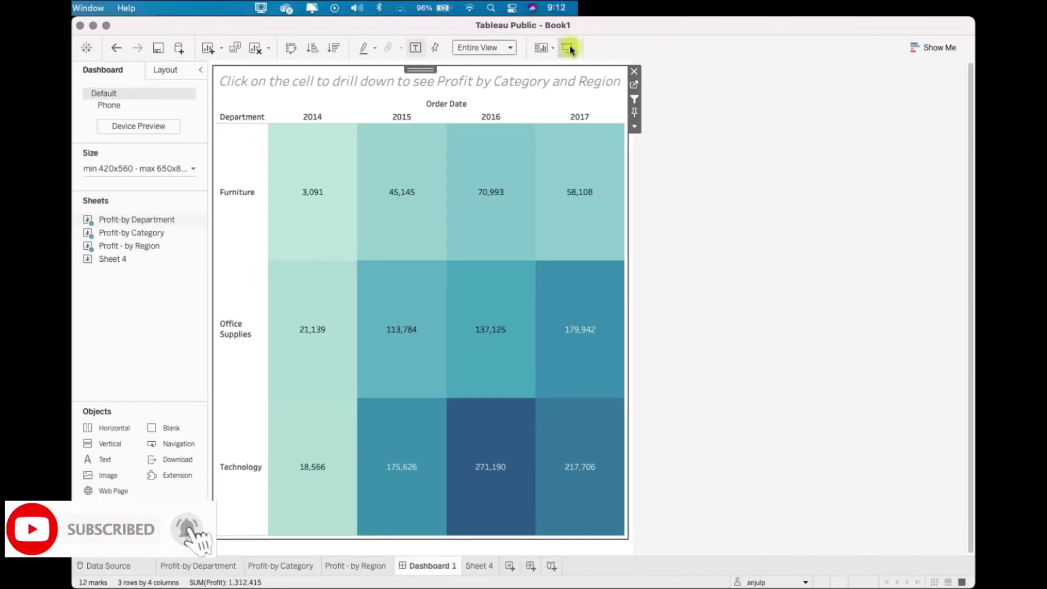
click(568, 48)
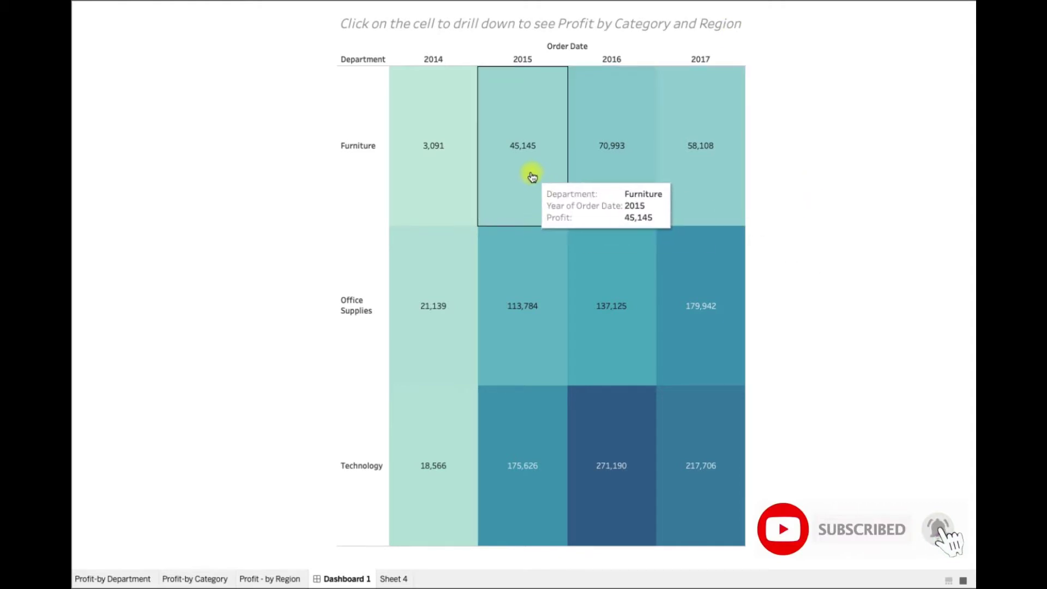
mouse_move(312, 191)
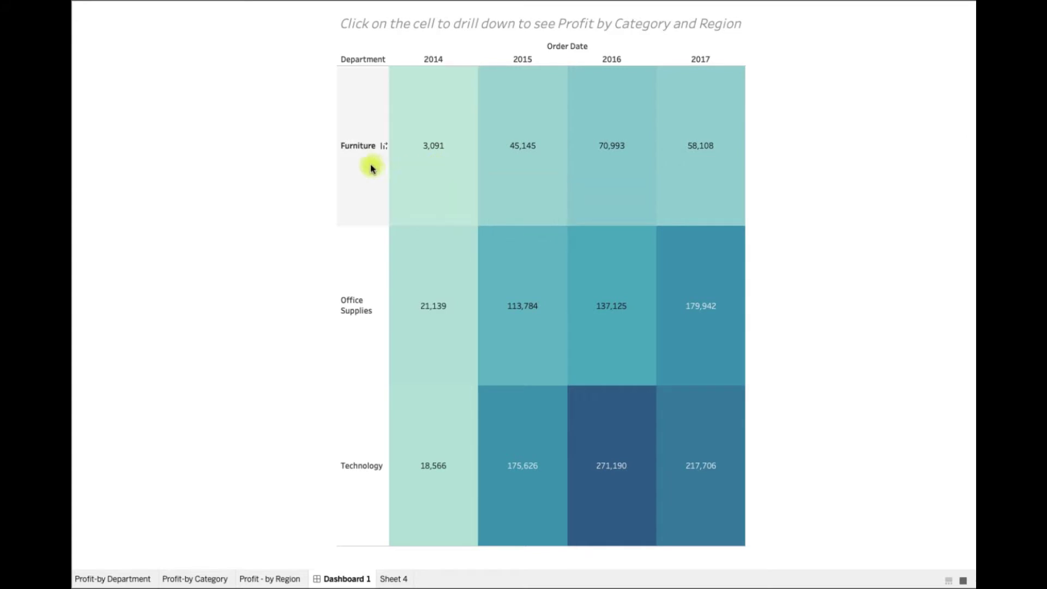
click(451, 159)
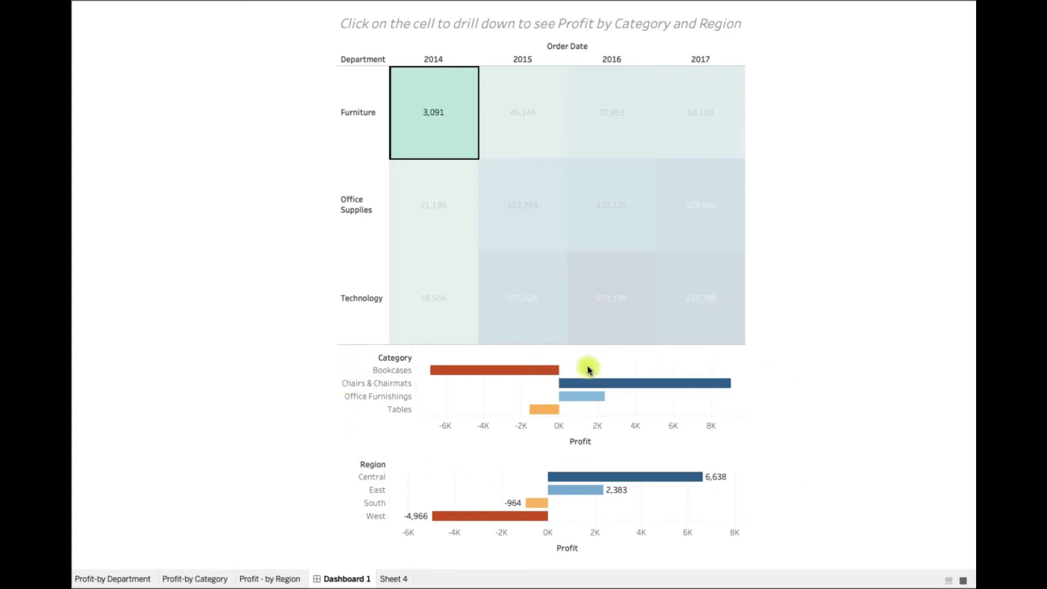
Step: Clear Furniture 2014, drill into Office Supplies 2017, then open the Profit-by Department sheet
click(464, 127)
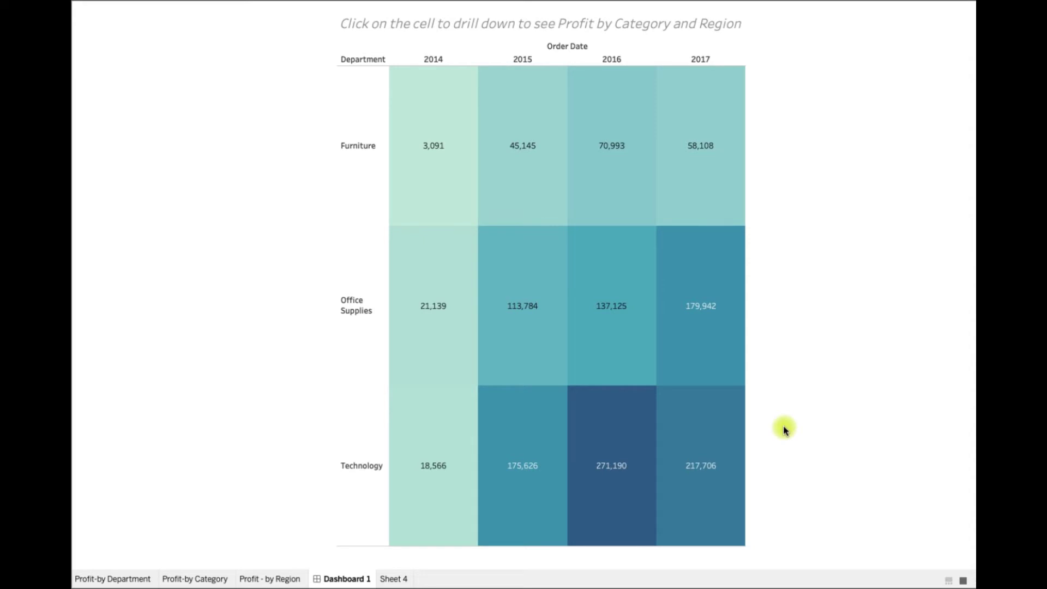
click(692, 276)
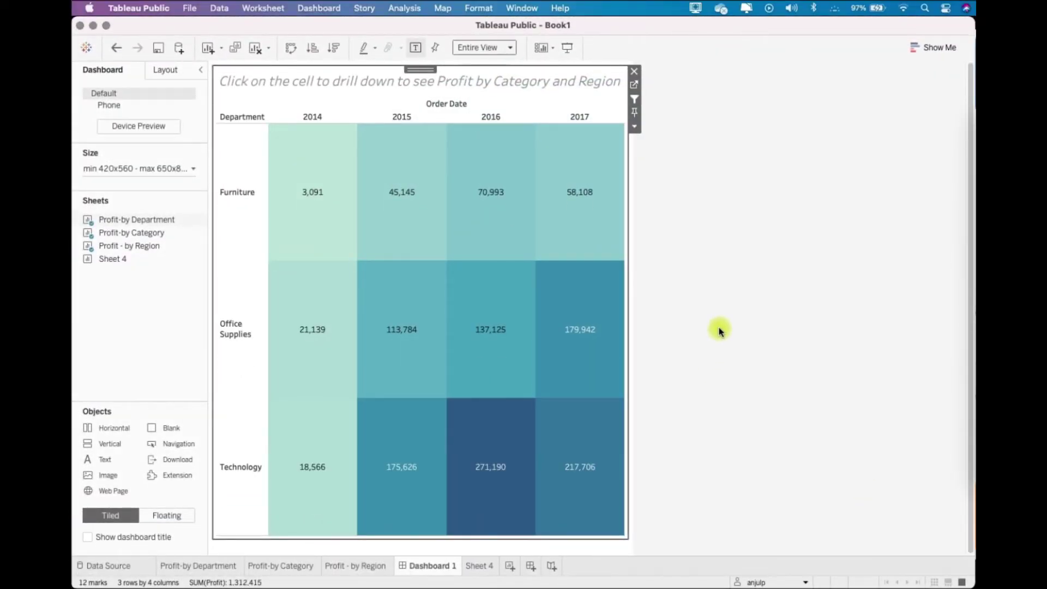
click(215, 561)
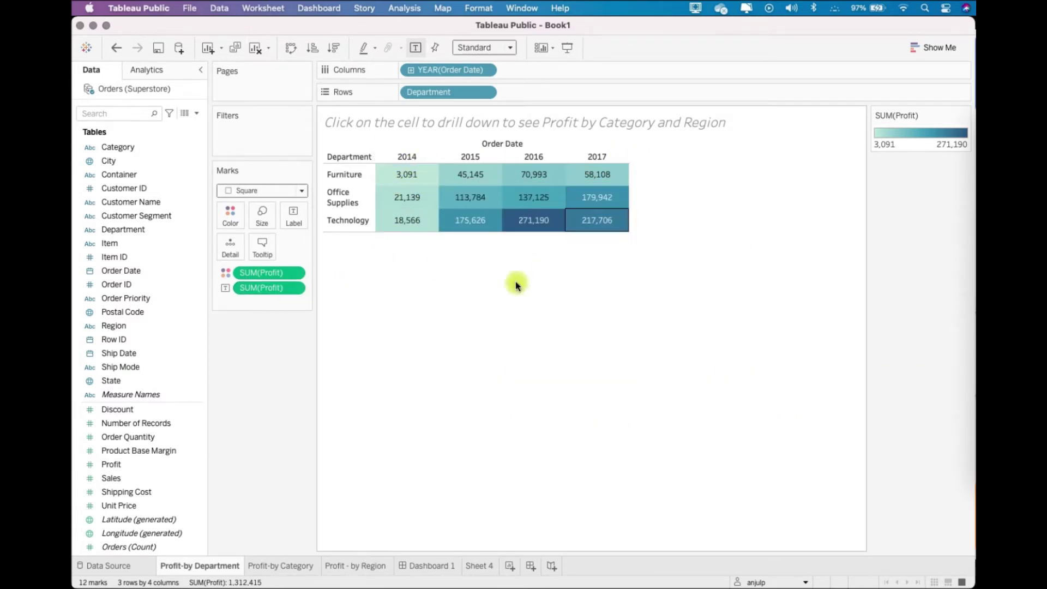
Step: Check the Profit-by Category sheet before and after selecting Furniture 2014 on Dashboard 1
click(287, 565)
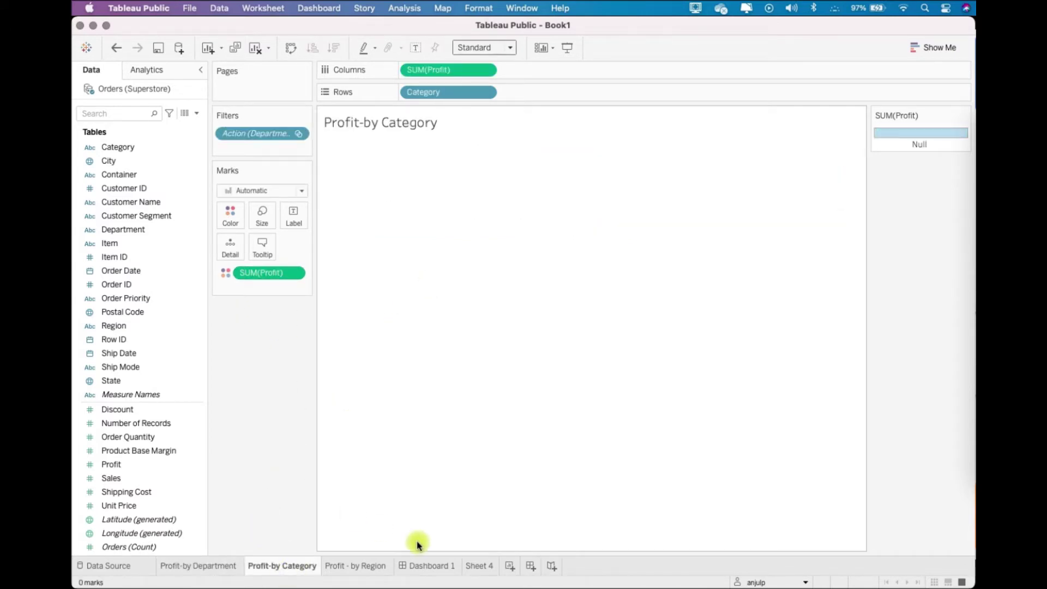
click(432, 565)
click(329, 181)
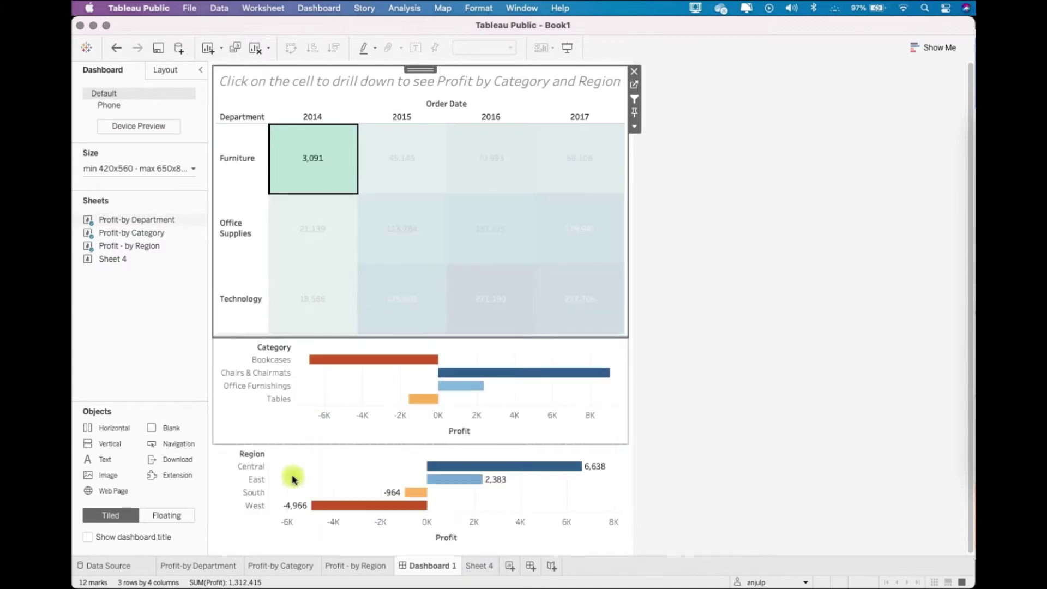
click(282, 566)
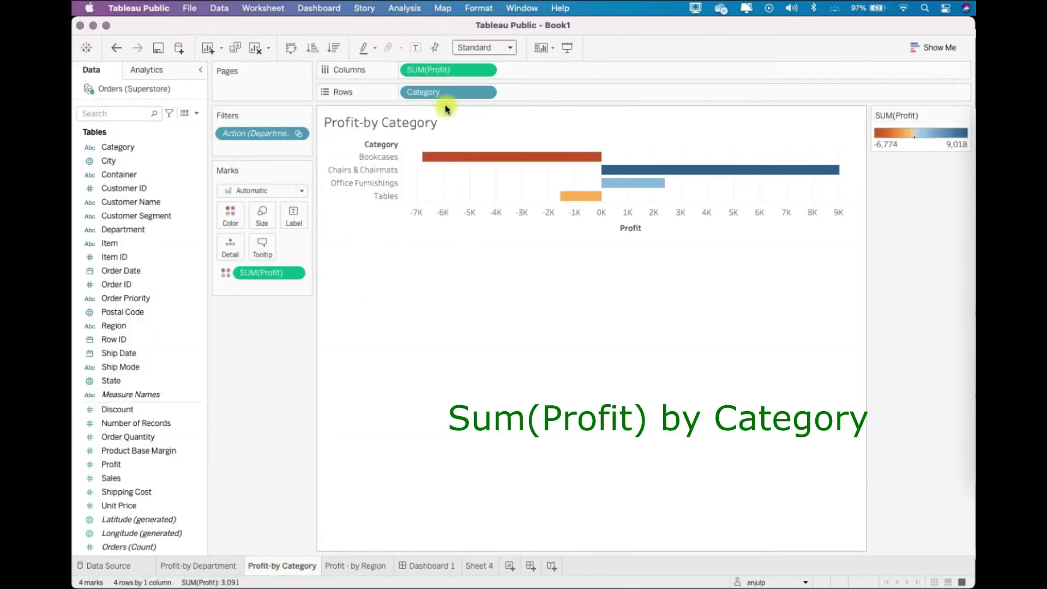
mouse_move(269, 272)
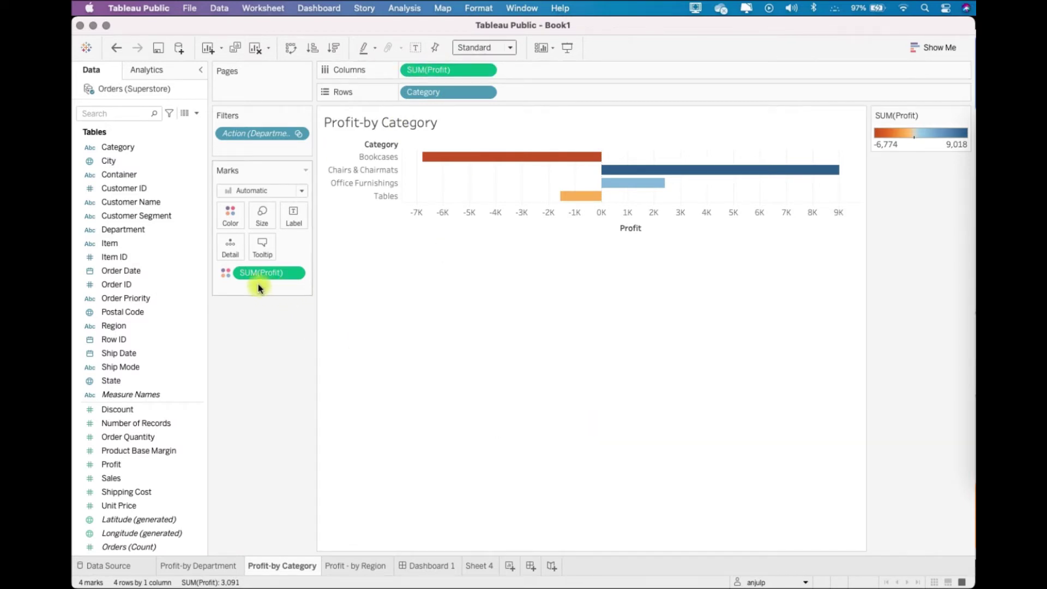
Step: View the Profit - by Region sheet, then start Dashboard 2 with a horizontal container
click(374, 566)
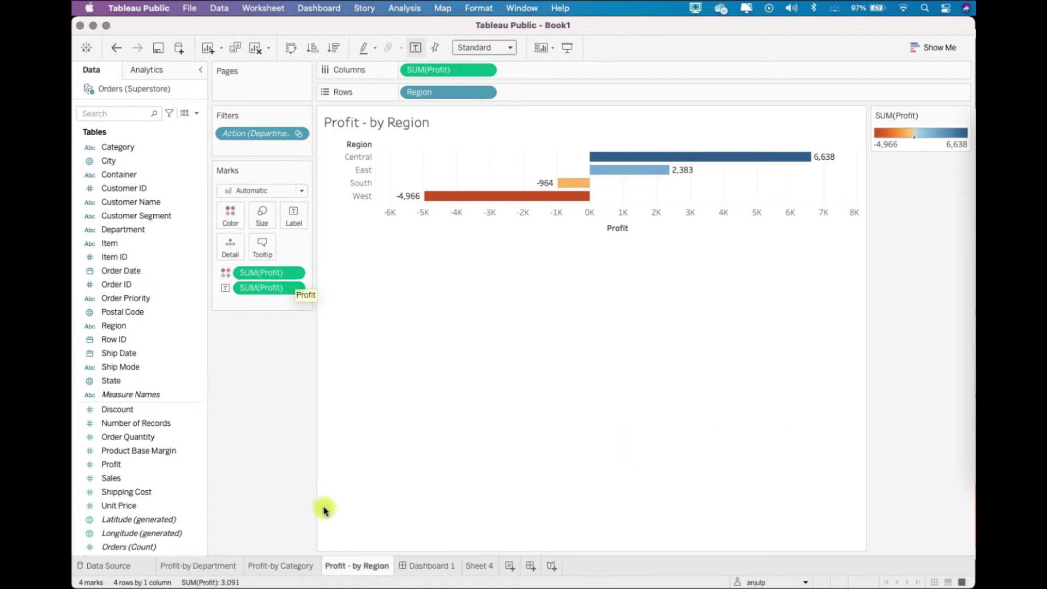
click(532, 566)
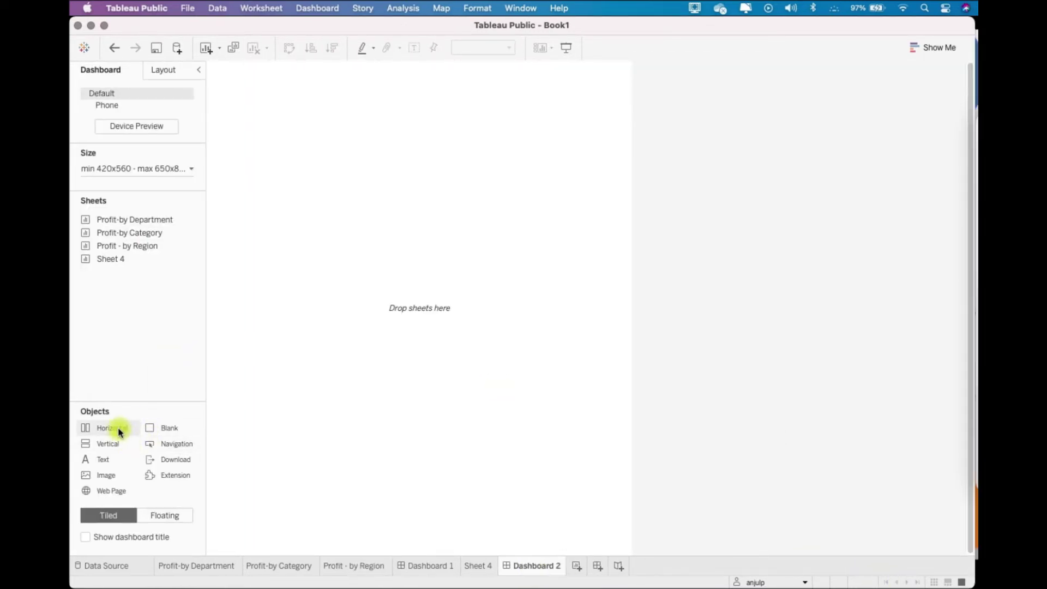
drag(119, 432, 420, 264)
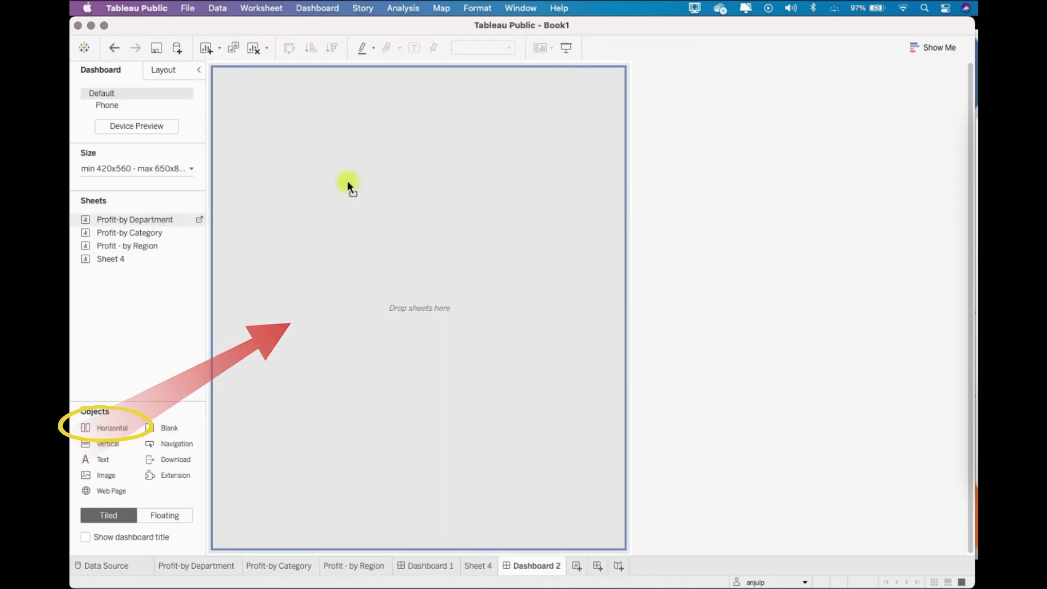
Step: Place the Profit-by Department table on Dashboard 2 and delete its profit legend
drag(161, 225, 347, 181)
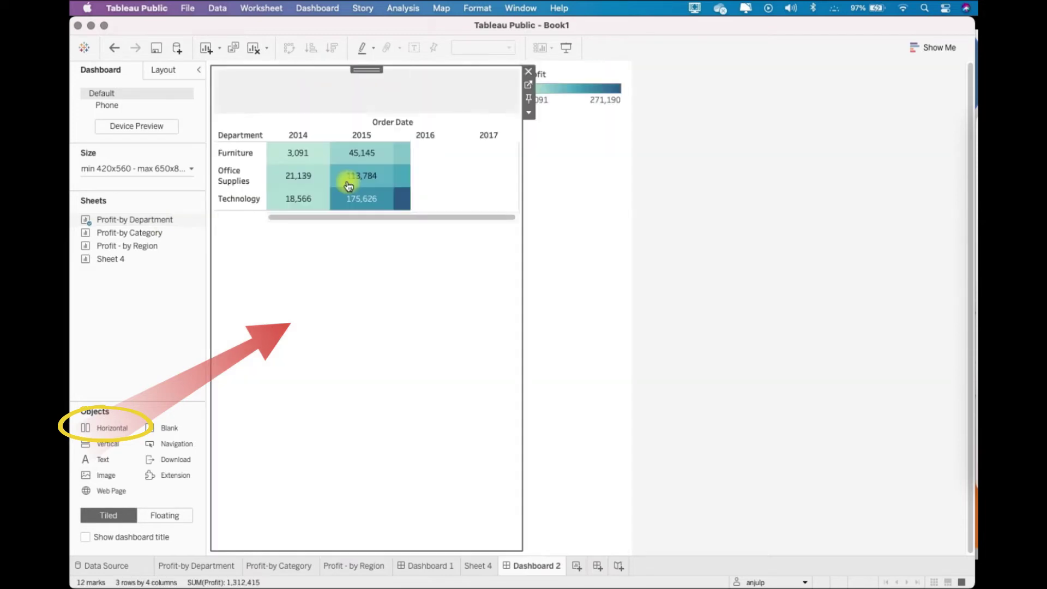
click(559, 140)
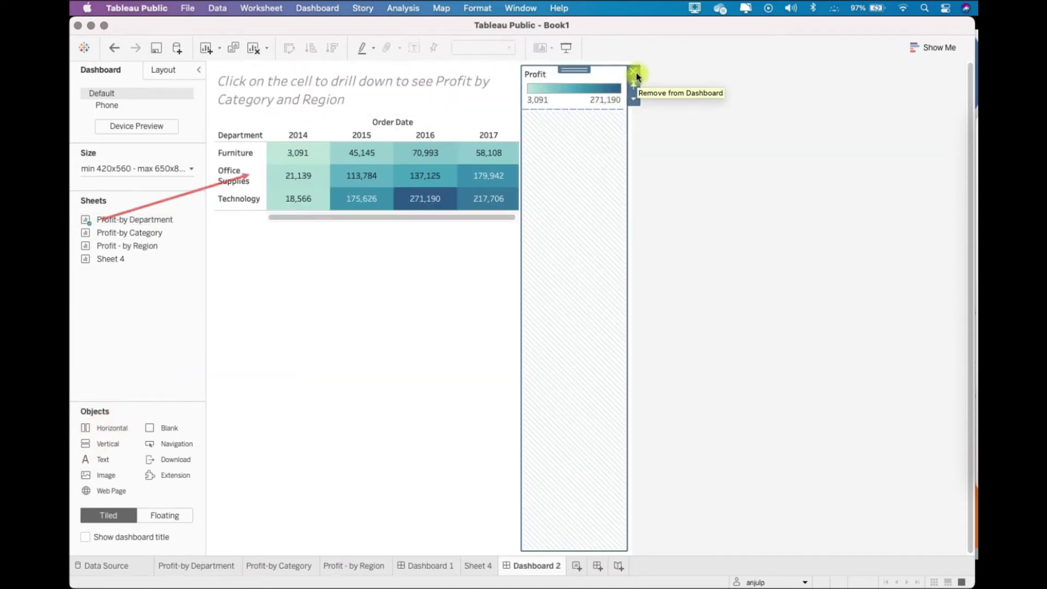
click(636, 77)
click(619, 332)
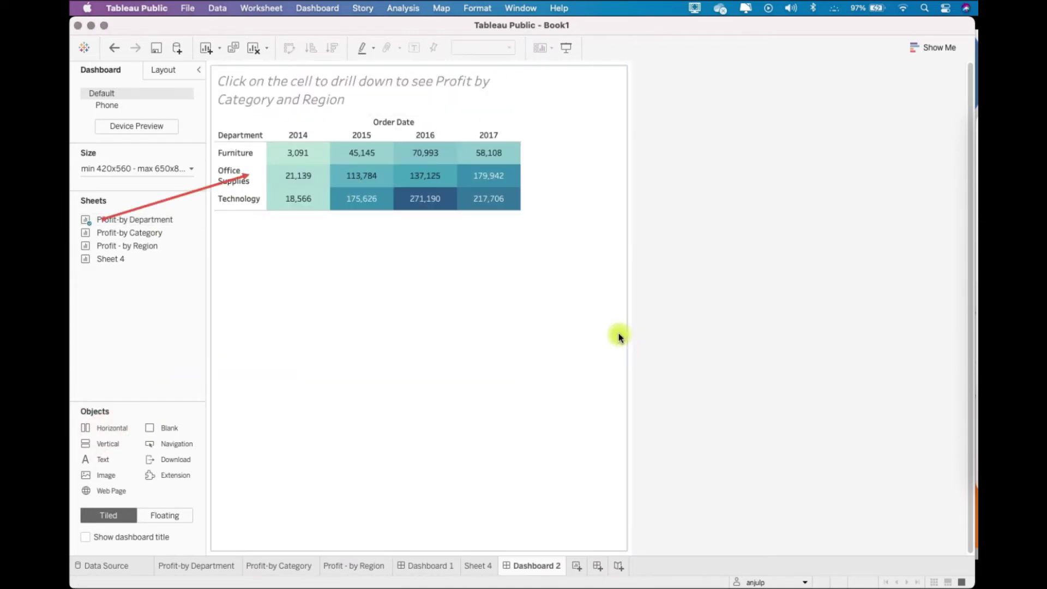
Step: Add the Profit-by Category chart below the department table
double_click(152, 233)
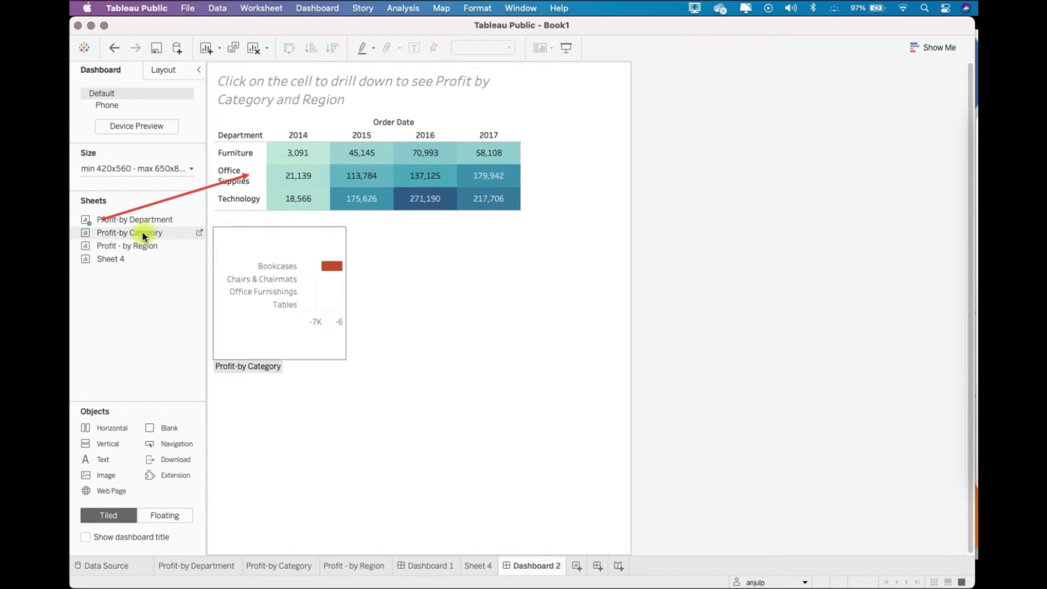
drag(143, 236, 338, 227)
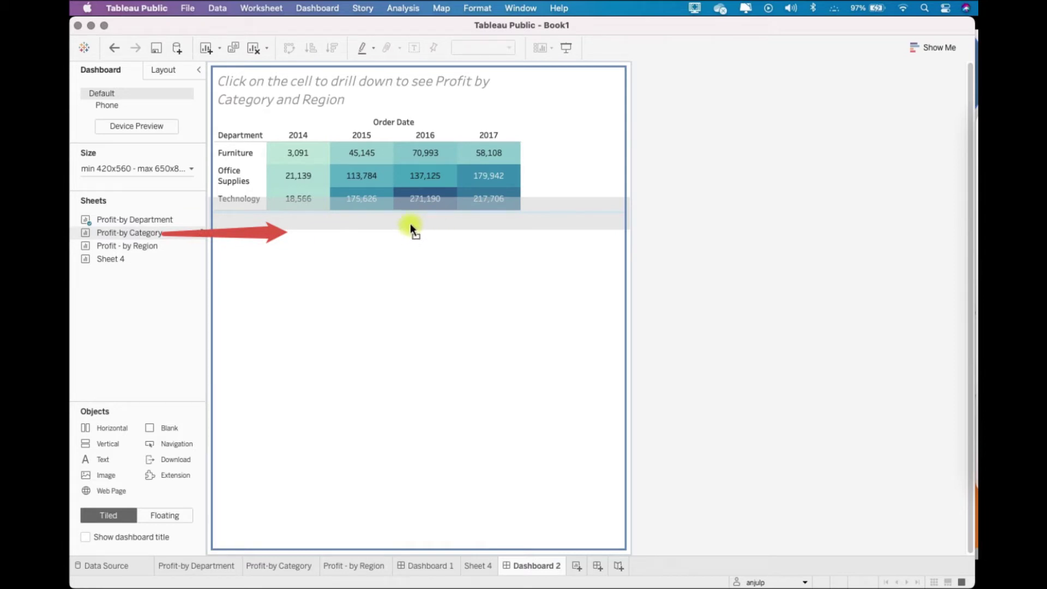
drag(410, 223, 410, 226)
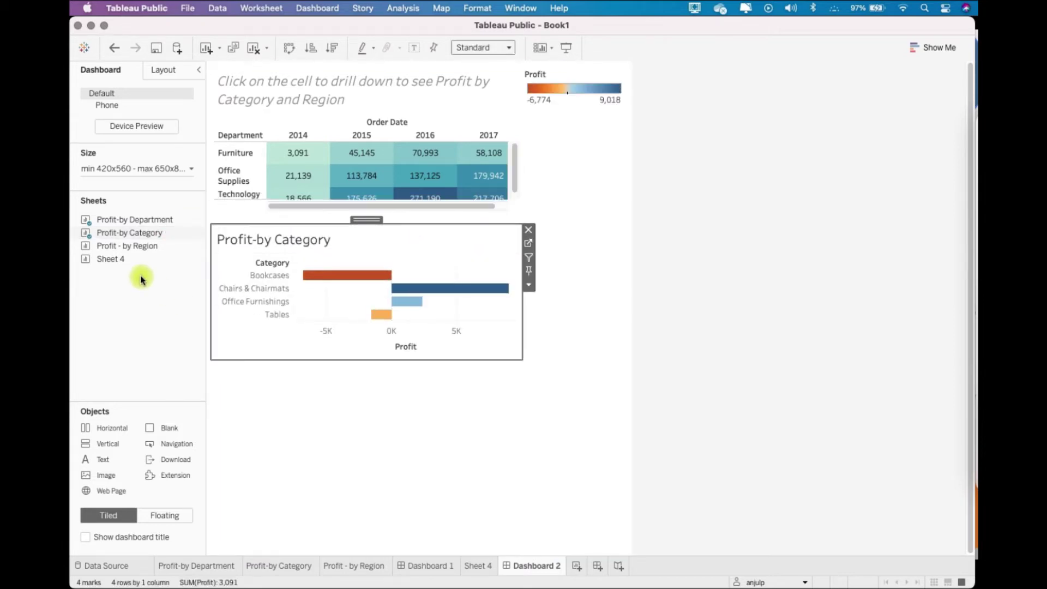
Step: Add the Profit - by Region chart below the Category chart and delete its legend
mouse_move(148, 246)
mouse_down()
mouse_move(368, 364)
mouse_move(343, 370)
mouse_up()
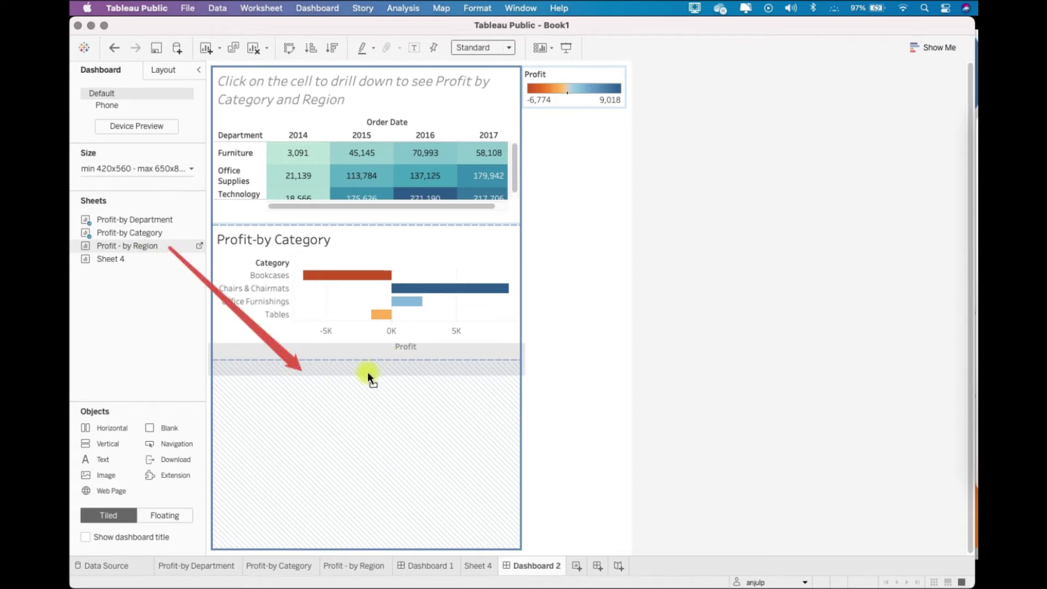
drag(345, 371, 342, 368)
click(626, 90)
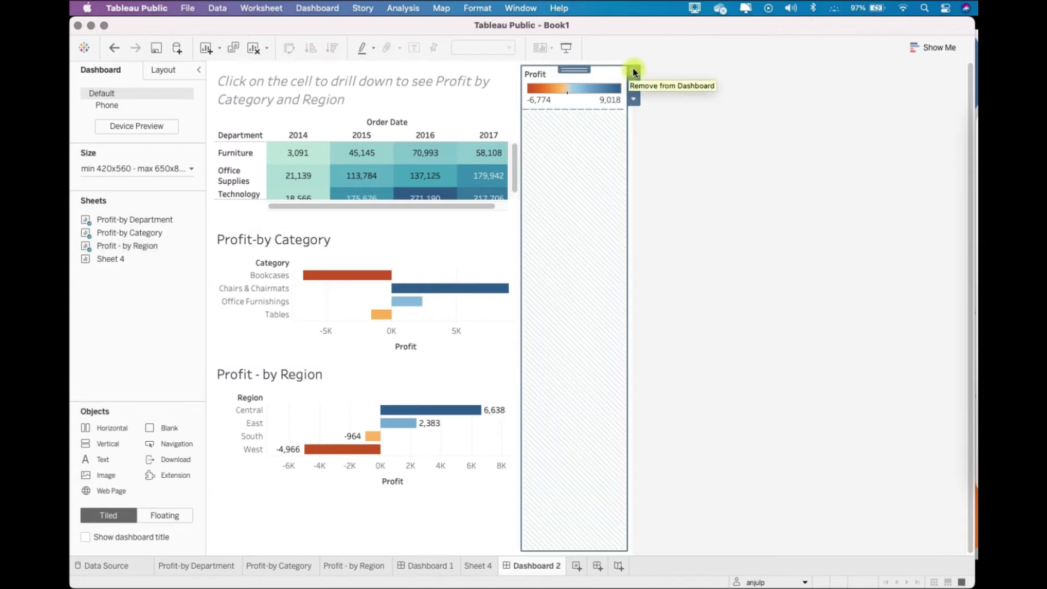
click(633, 71)
click(586, 333)
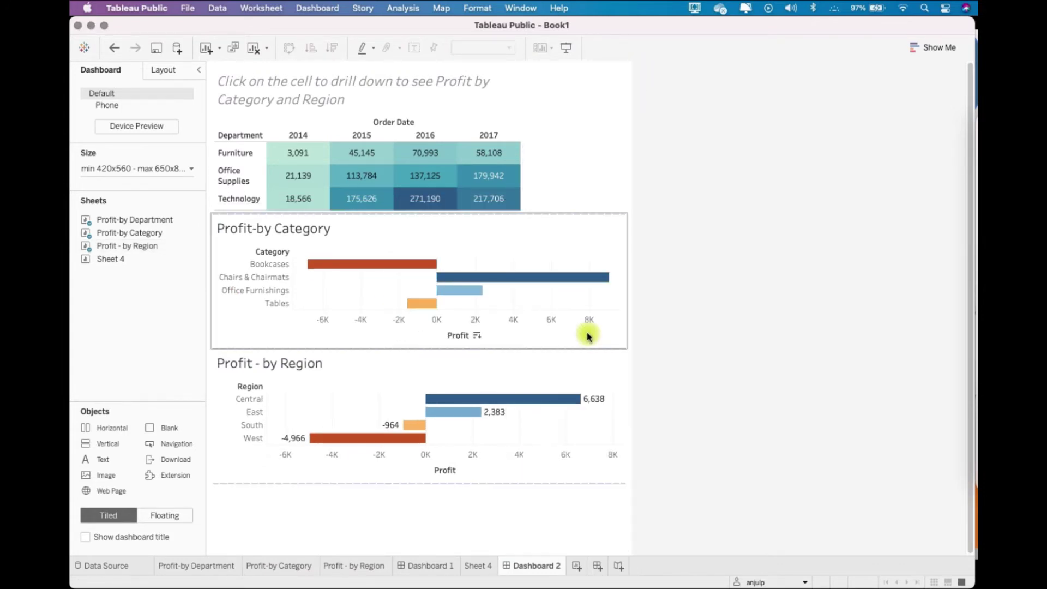
right_click(283, 360)
Step: Hide the titles of the Region and Category profit charts
click(317, 390)
click(262, 233)
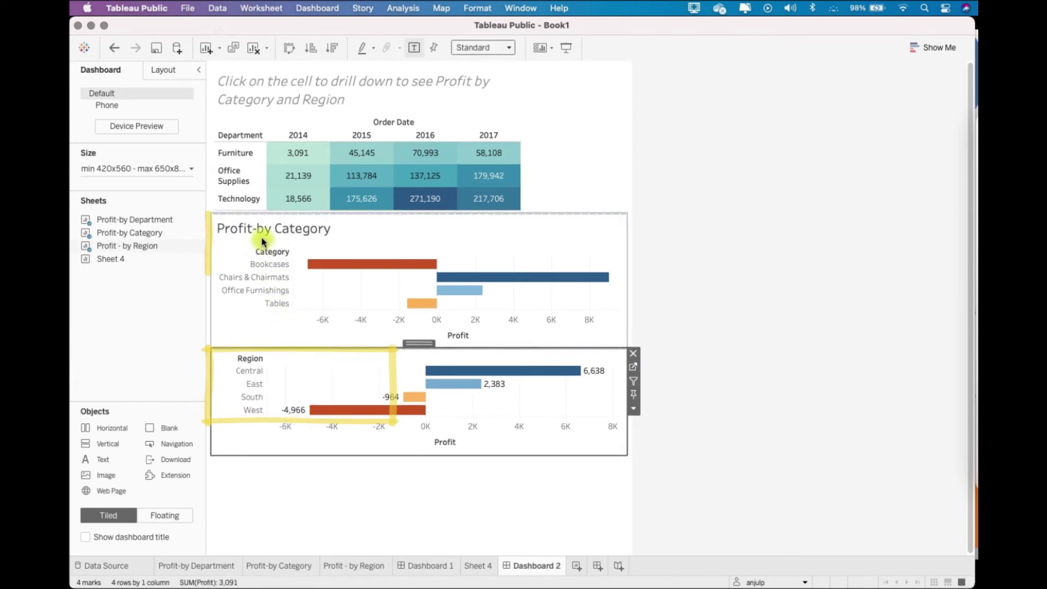
right_click(261, 230)
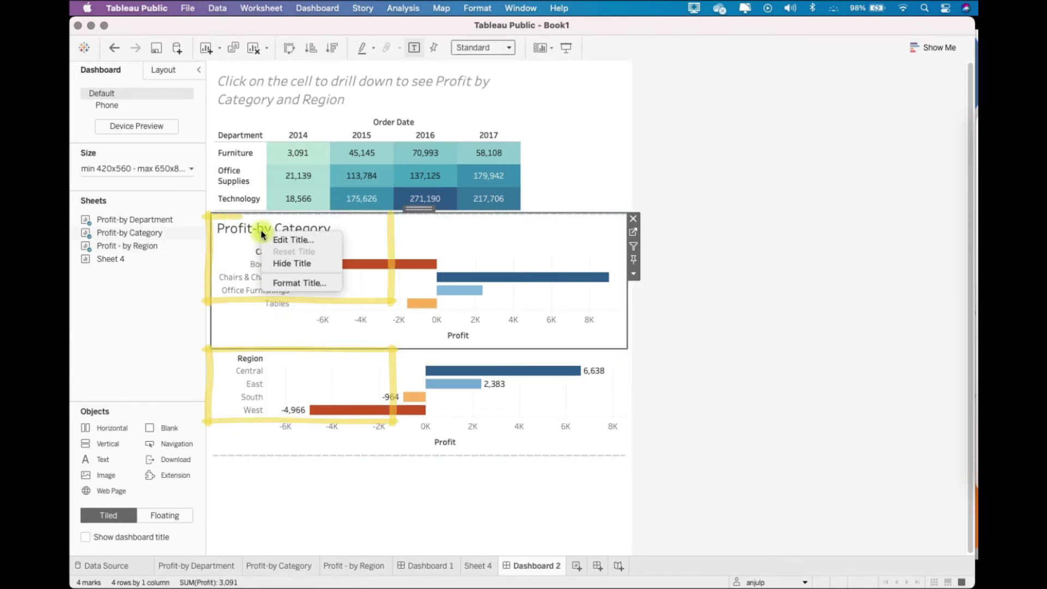
click(288, 263)
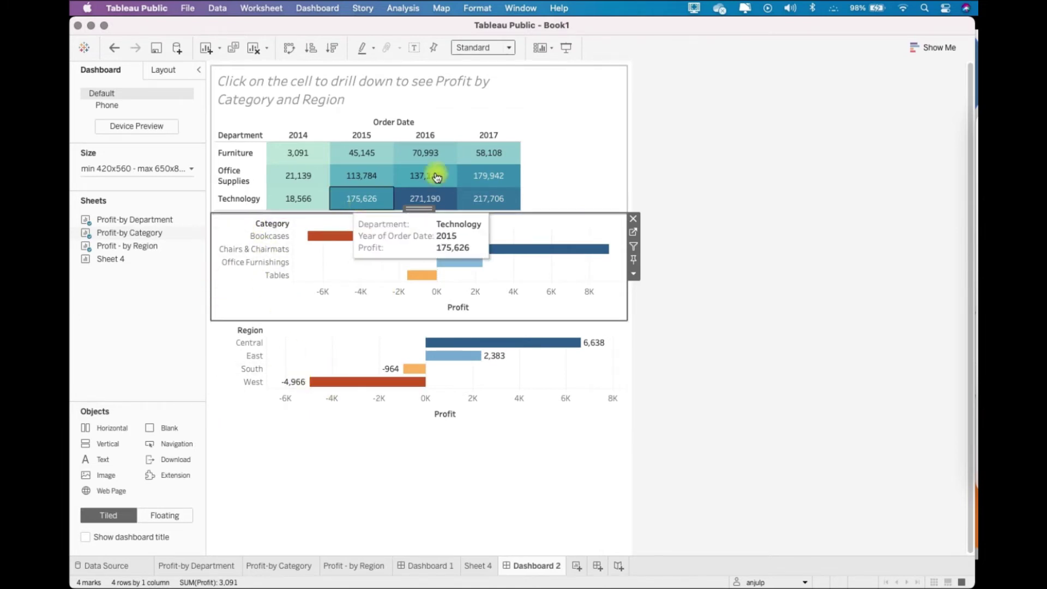
Step: Set the Department × Year heat map to Entire View, then deselect it
click(551, 145)
click(484, 49)
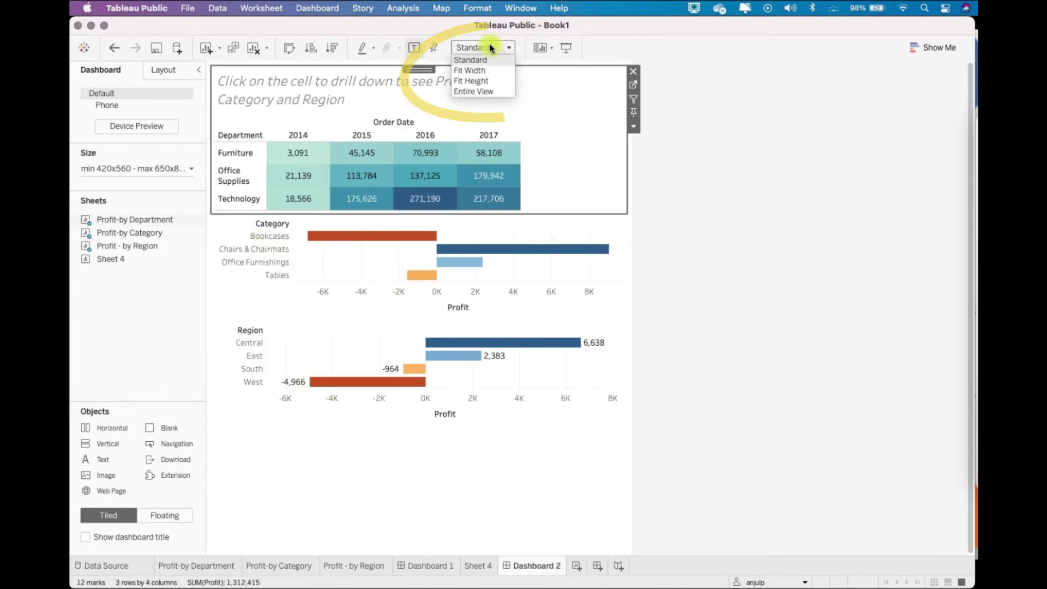
click(488, 92)
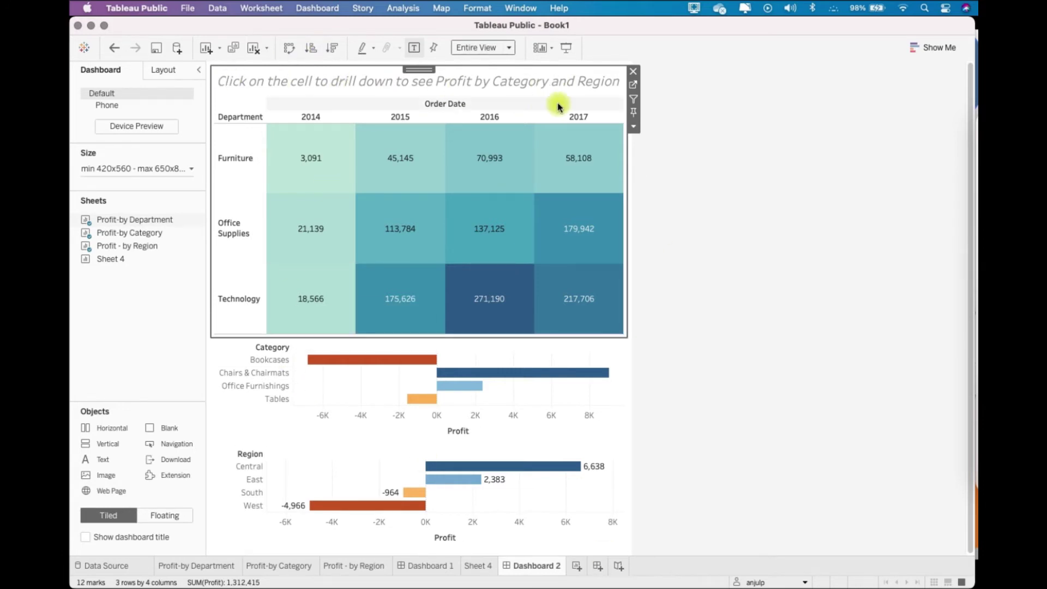
click(662, 425)
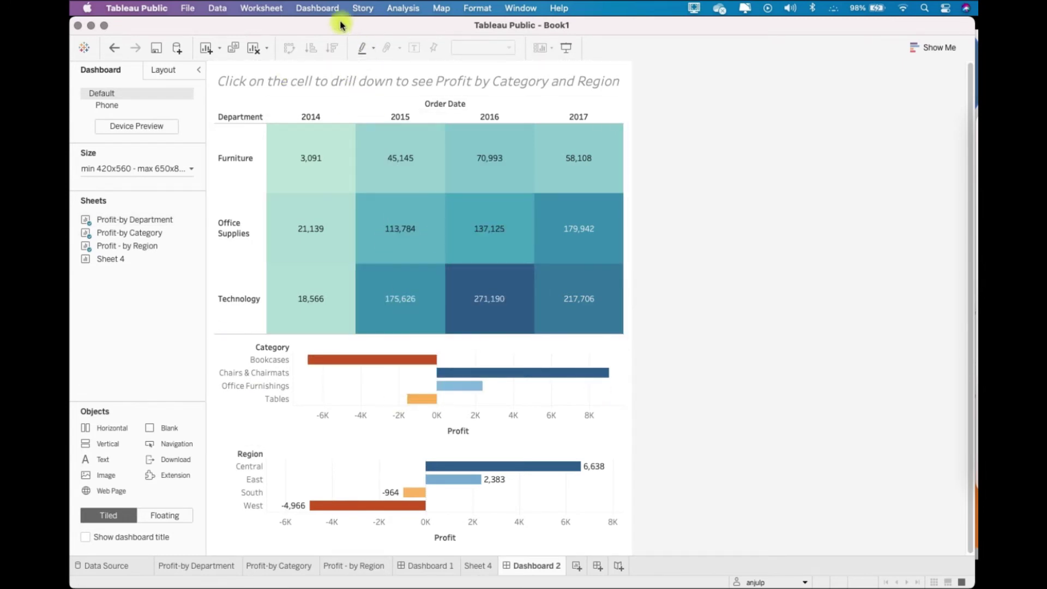
Step: Add a Select filter action from Profit-by Department to Category and Region, excluding all values when cleared
click(325, 9)
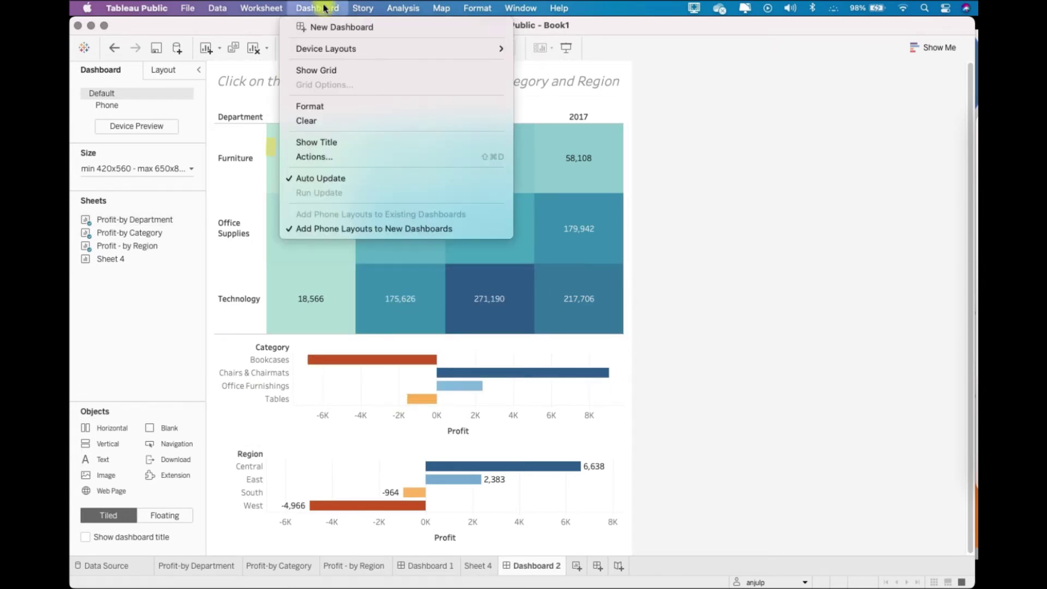
click(350, 159)
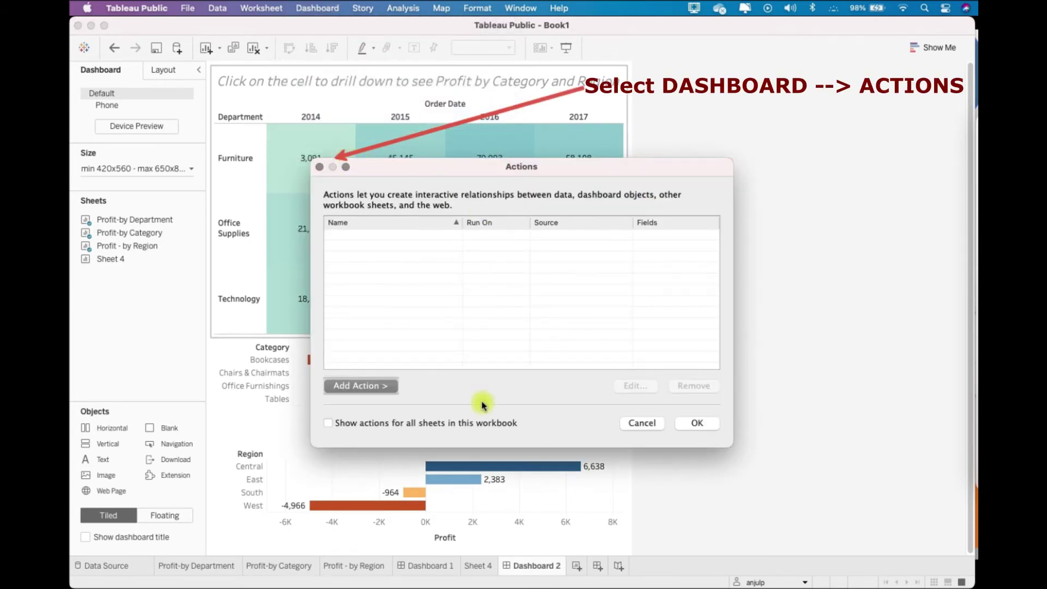
click(391, 385)
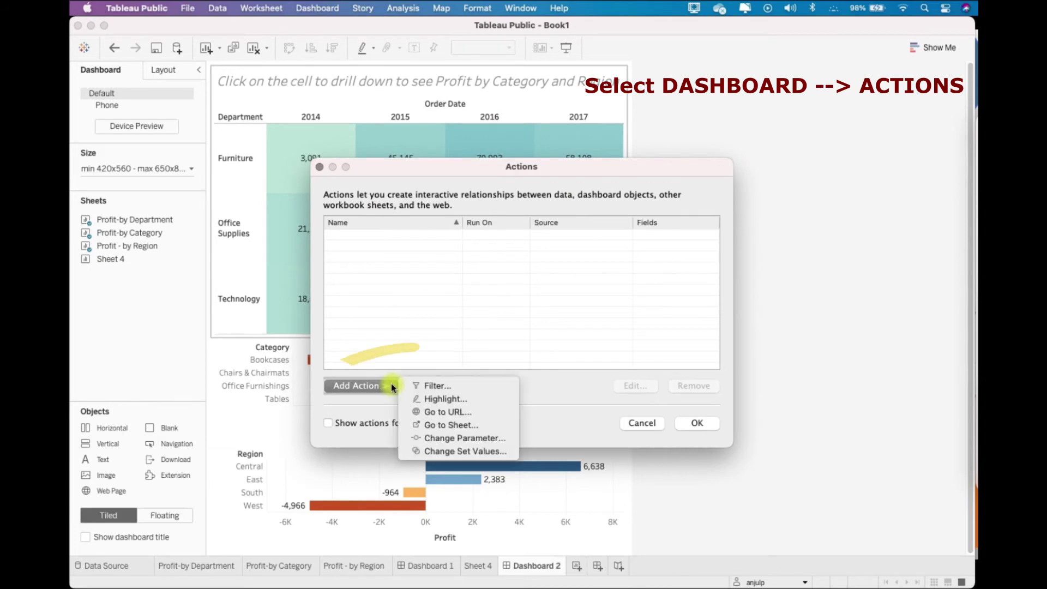
click(487, 391)
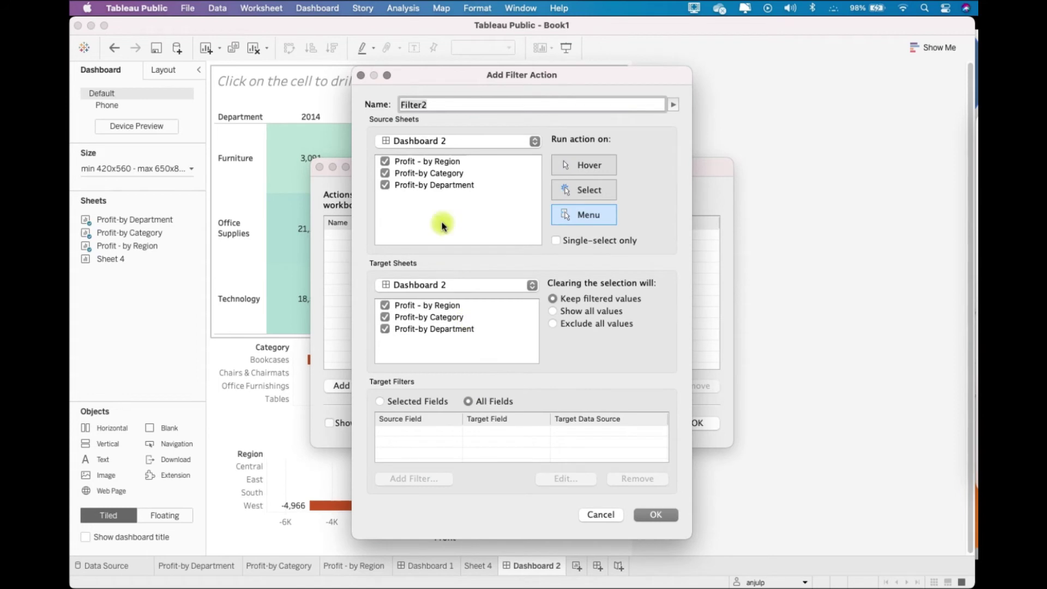
click(386, 161)
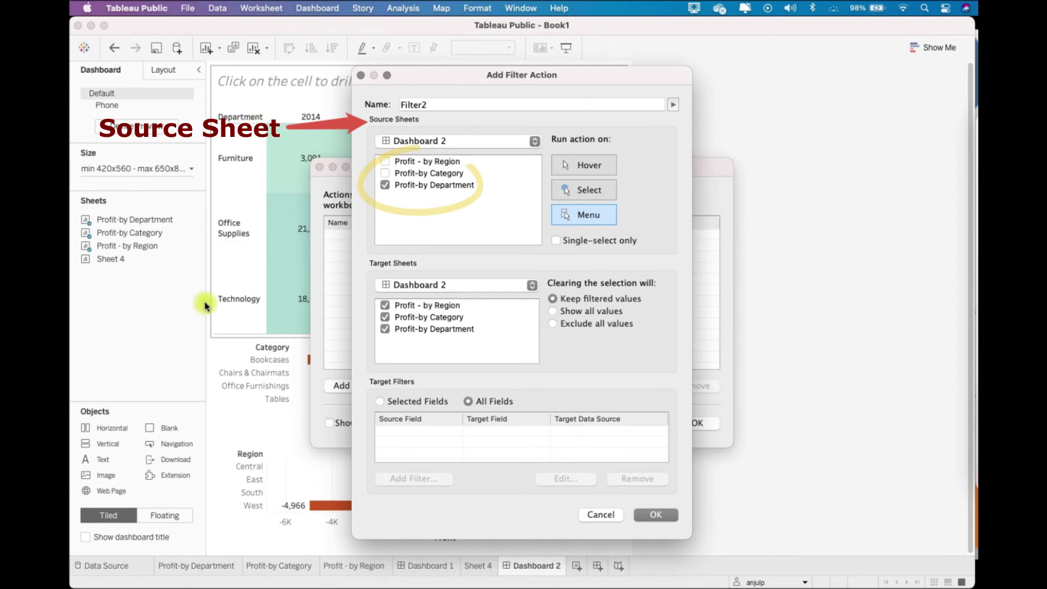
click(584, 194)
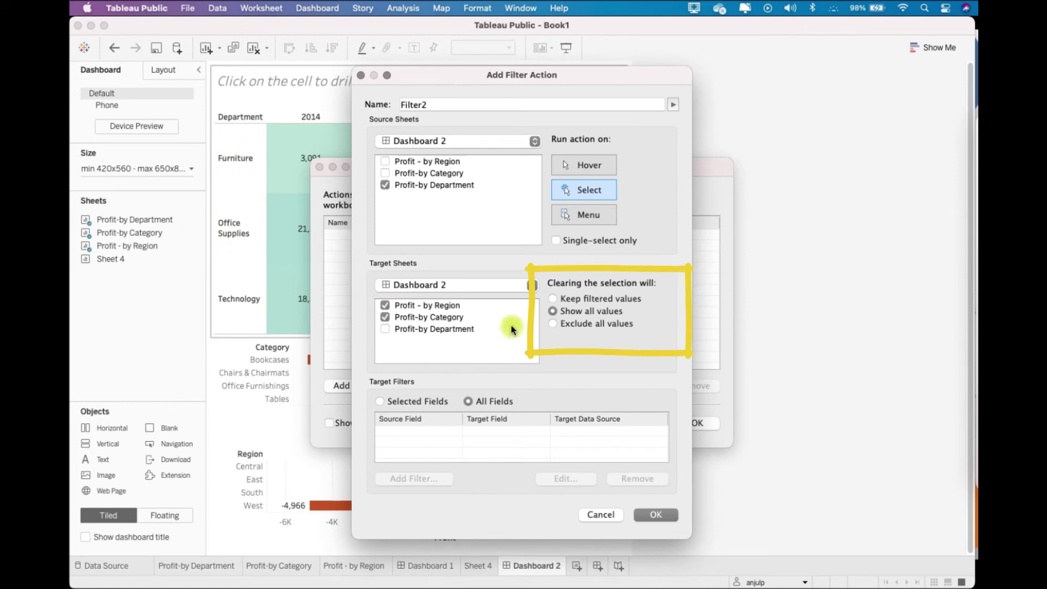
click(553, 325)
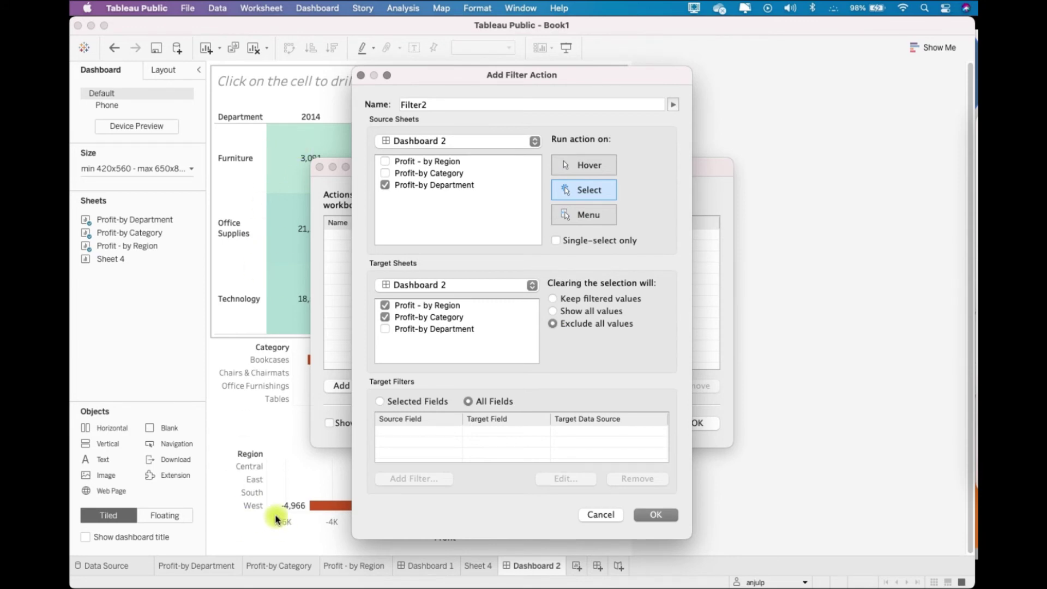
Step: Save the filter action, present Dashboard 2, and select then clear Furniture 2014
click(675, 515)
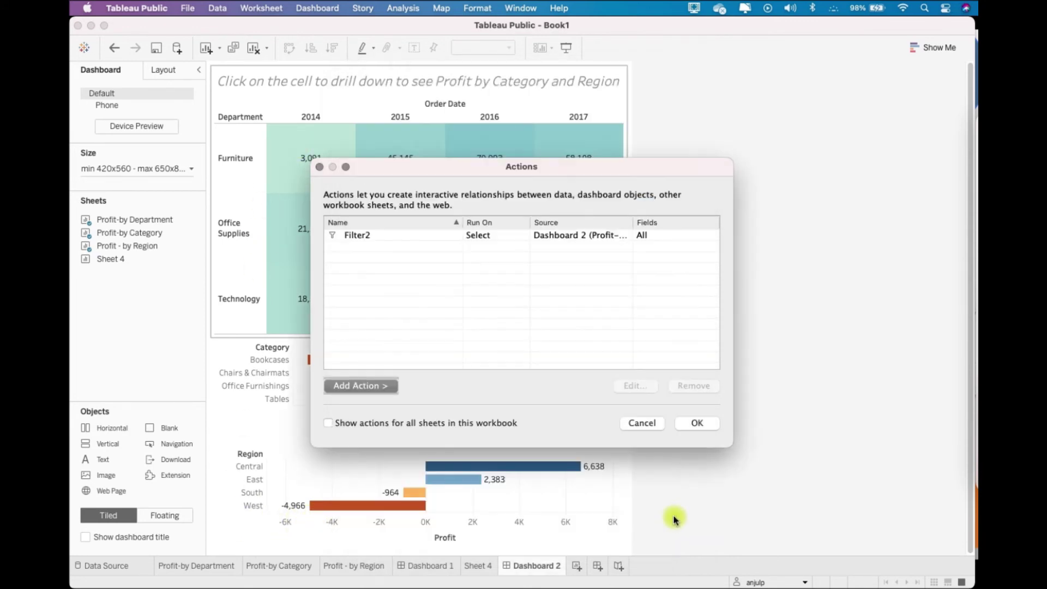
click(704, 422)
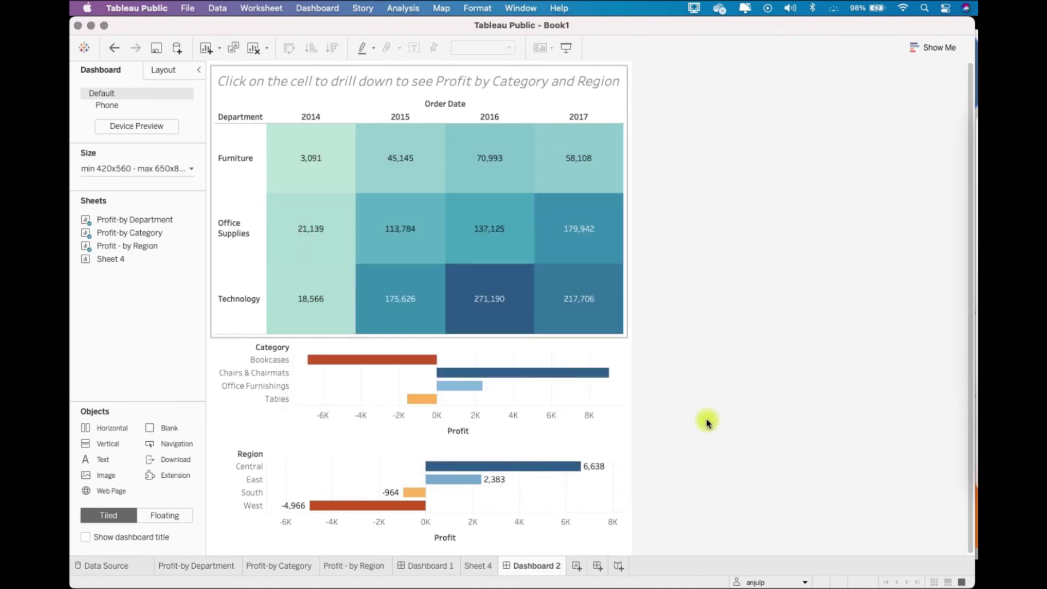
click(571, 49)
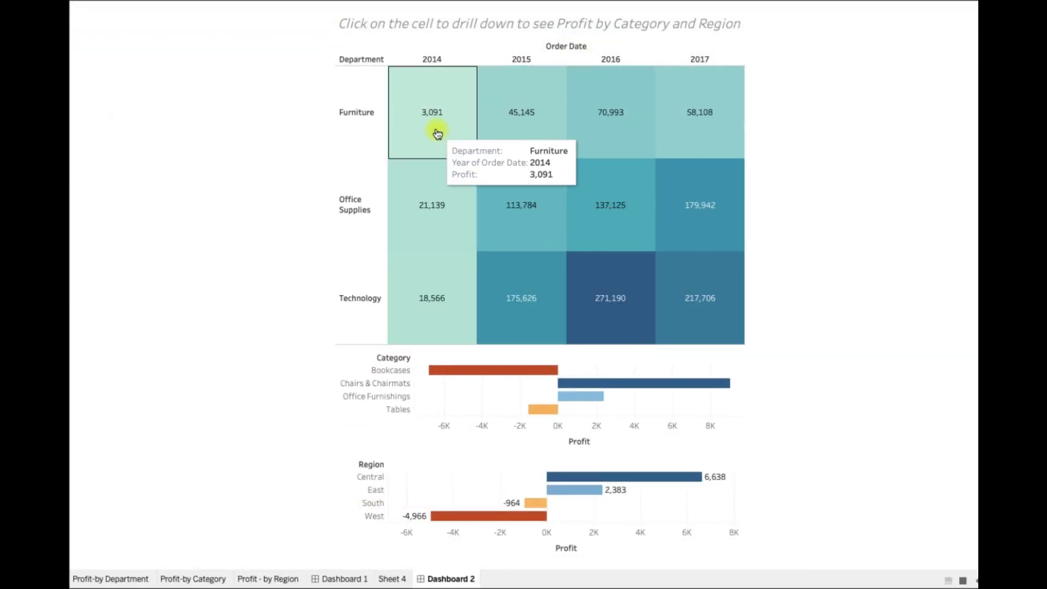
click(437, 134)
click(437, 134)
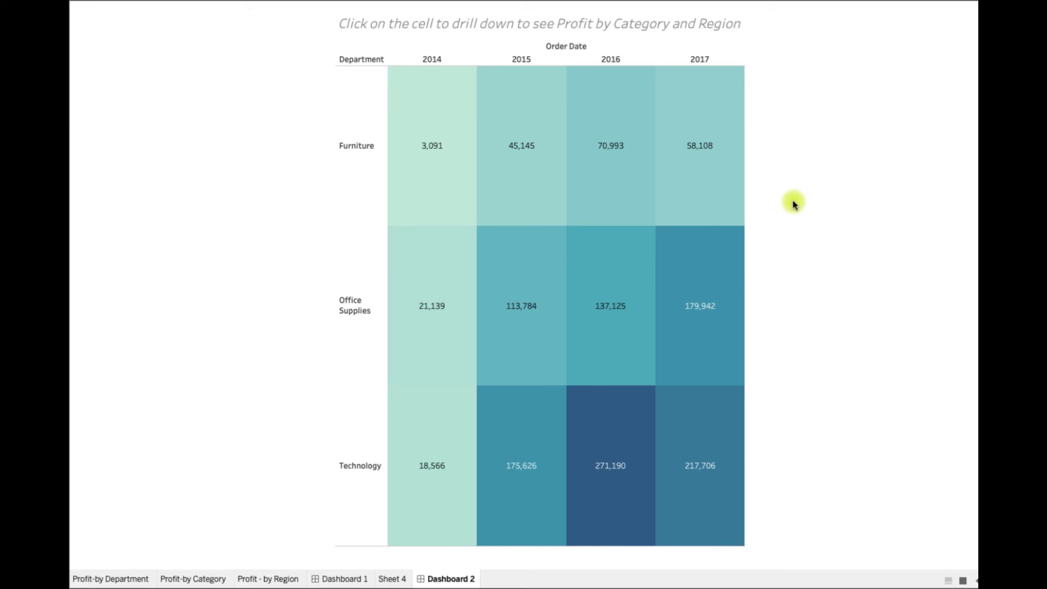
Step: Drill into Furniture 2015, Furniture 2016 and Office Supplies 2016, then clear the selection
click(521, 156)
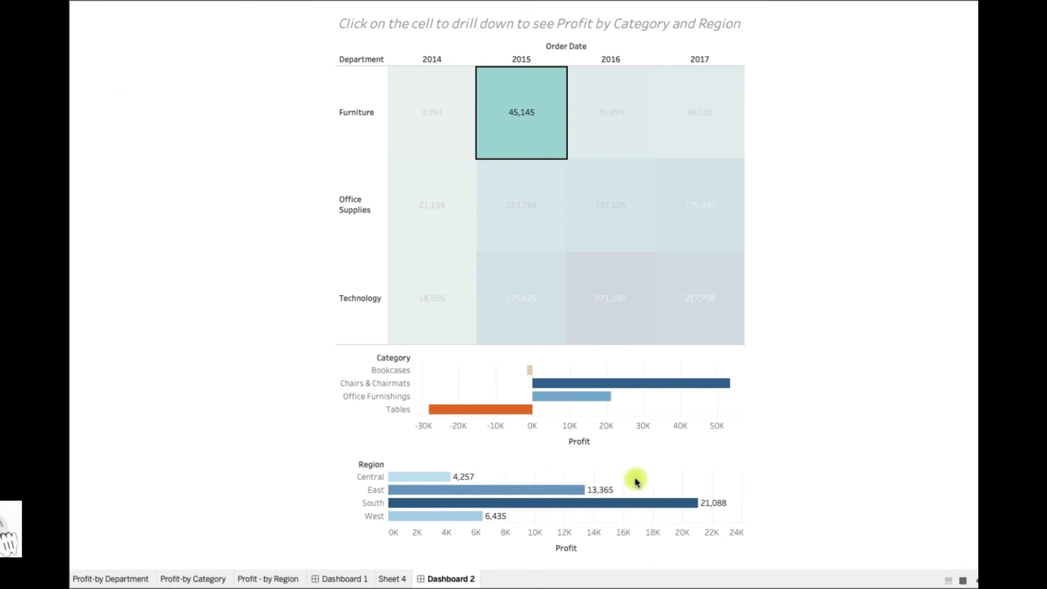
click(608, 152)
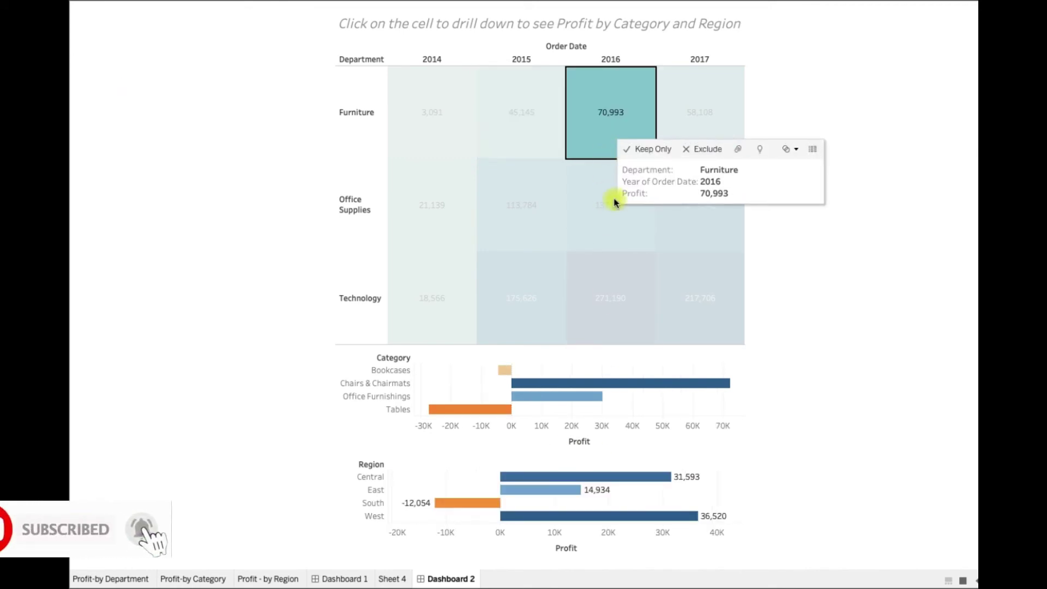
click(614, 222)
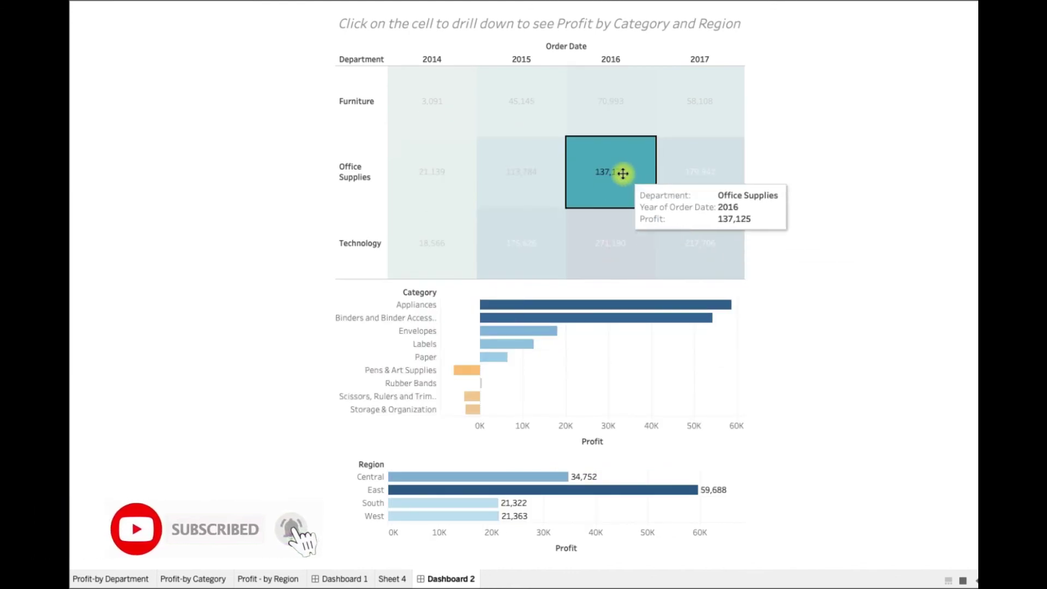
mouse_move(614, 172)
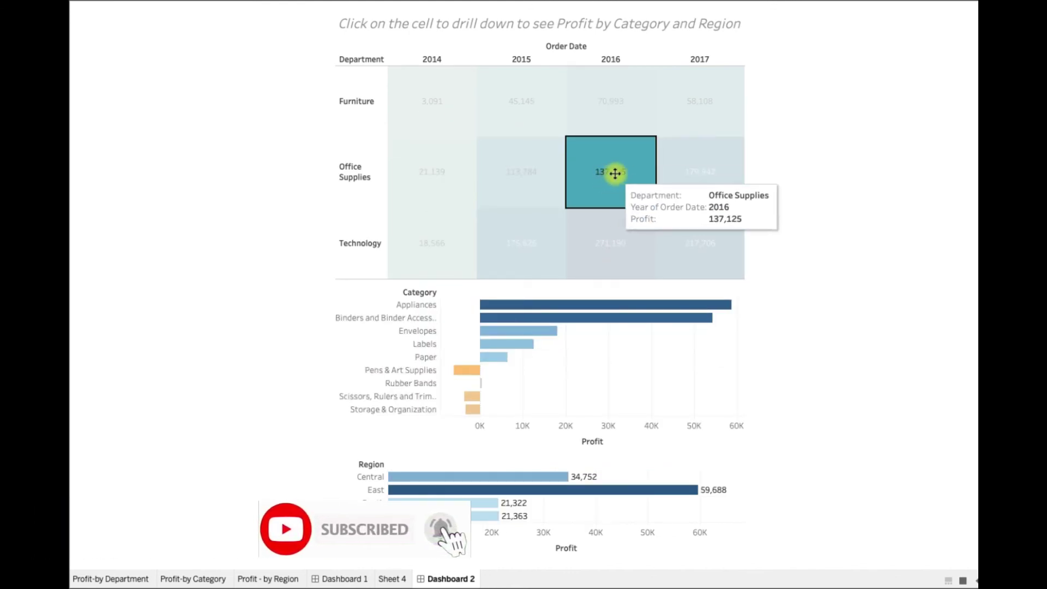
click(600, 199)
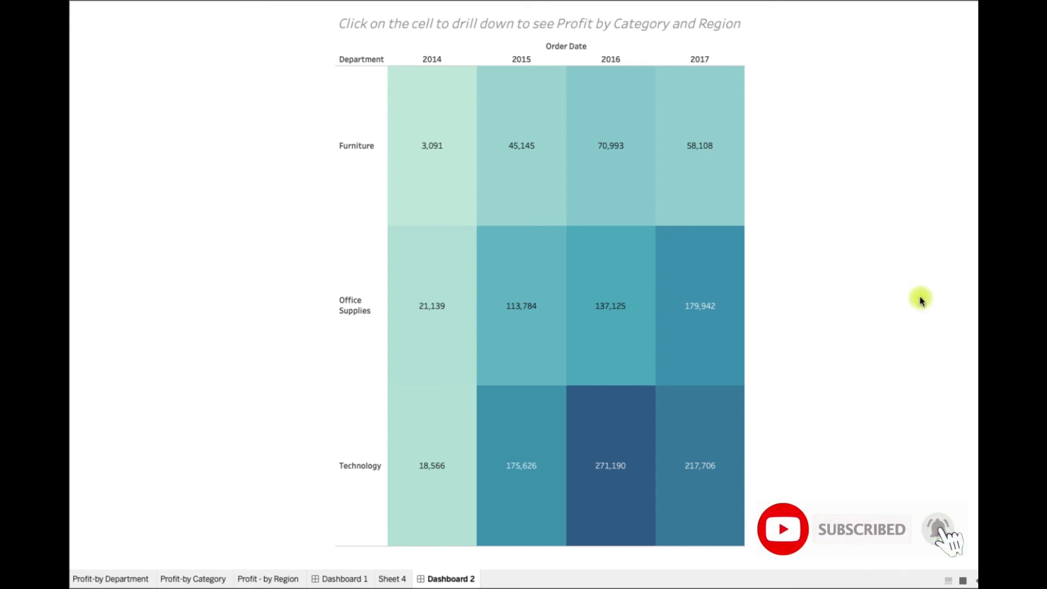
Step: Exit presentation mode and deselect the heat map on Dashboard 2
click(963, 580)
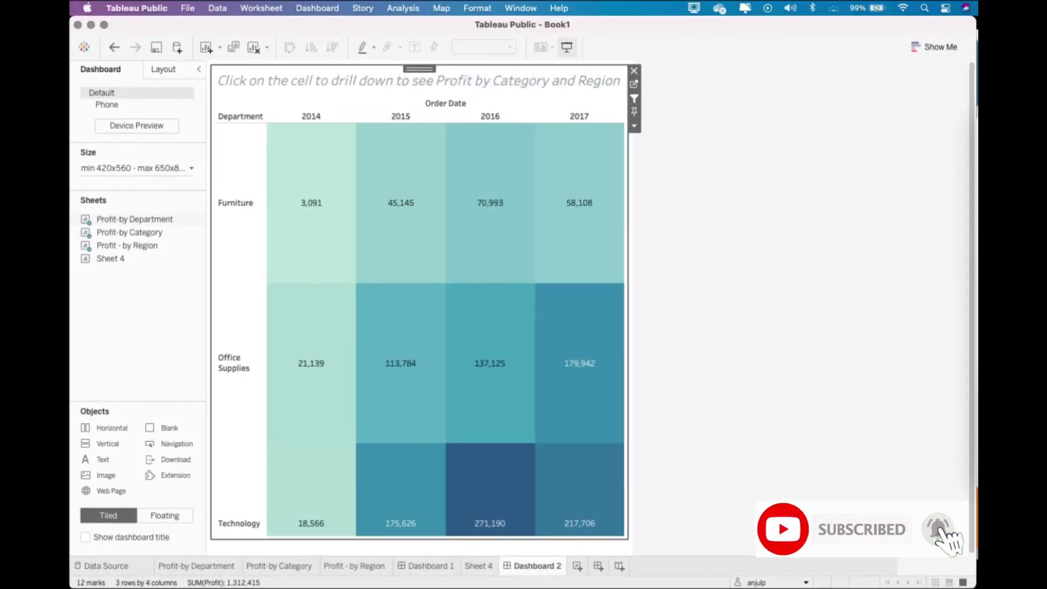
click(716, 289)
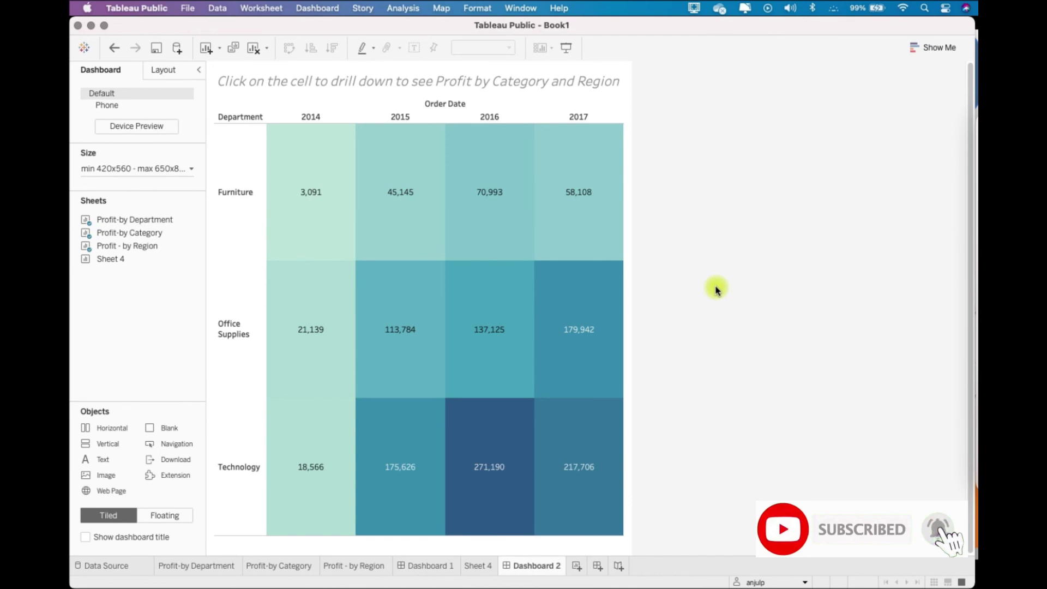